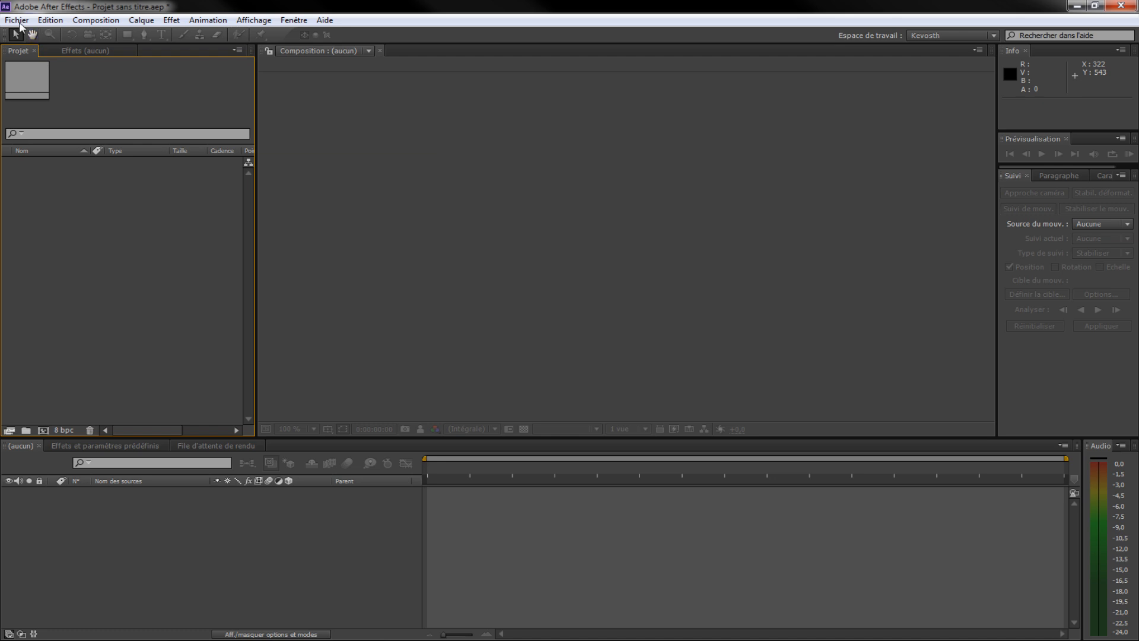
# - Import the photos starting at G0010005.JPG as Métrage footage, using a JPEG sequence in alphabetical order
pyautogui.click(17, 20)
pyautogui.moveTo(196, 184)
pyautogui.click(320, 185)
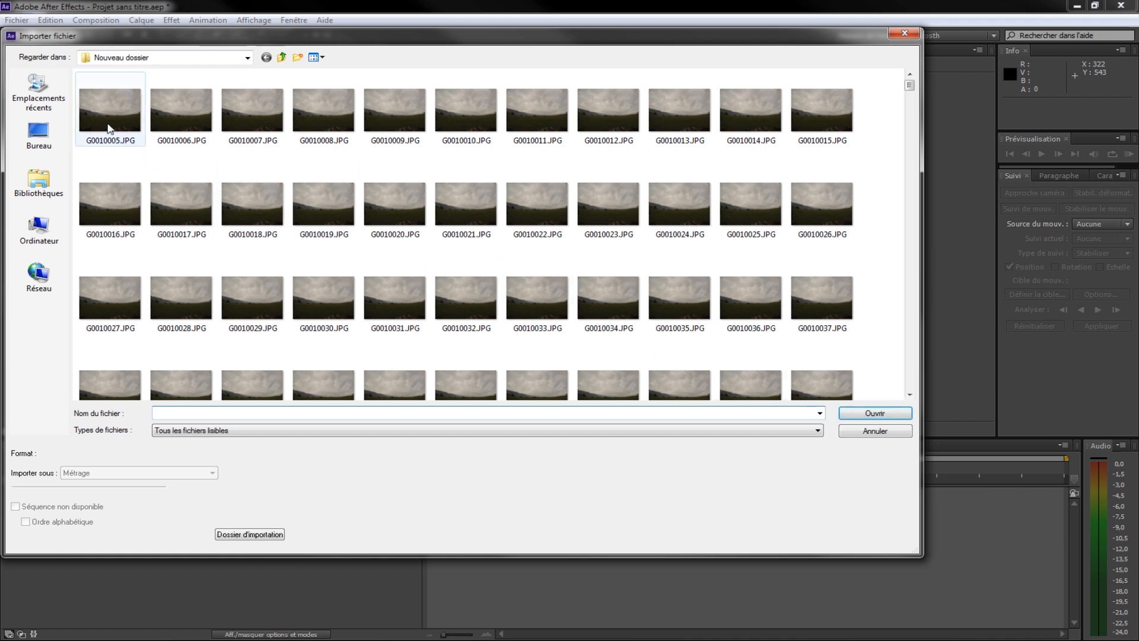
pyautogui.click(109, 129)
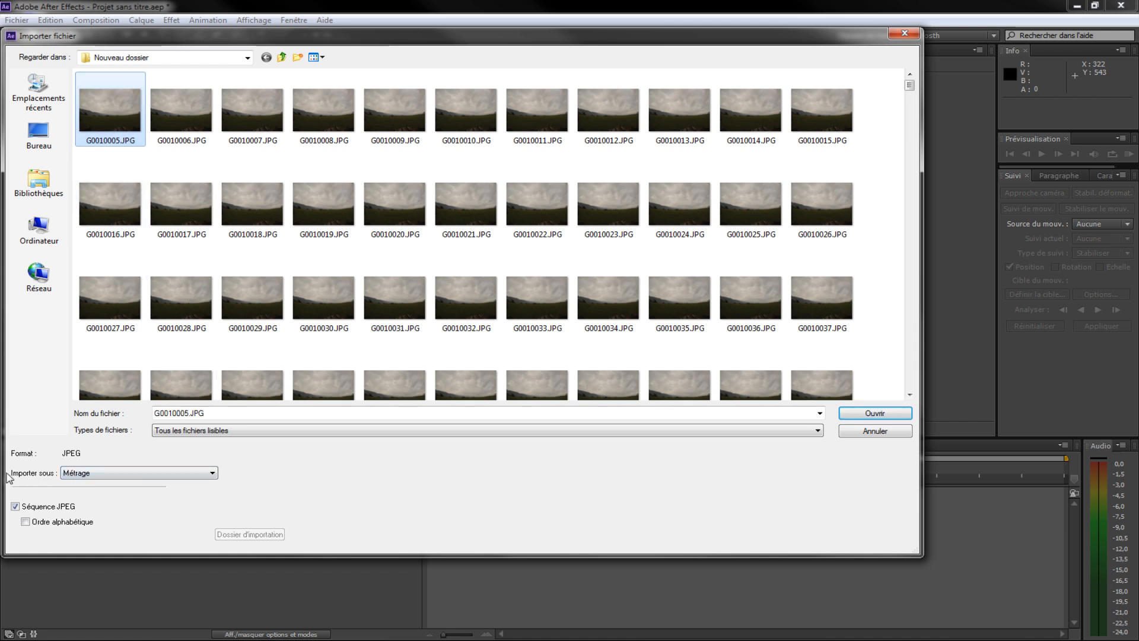
pyautogui.click(111, 473)
pyautogui.click(113, 496)
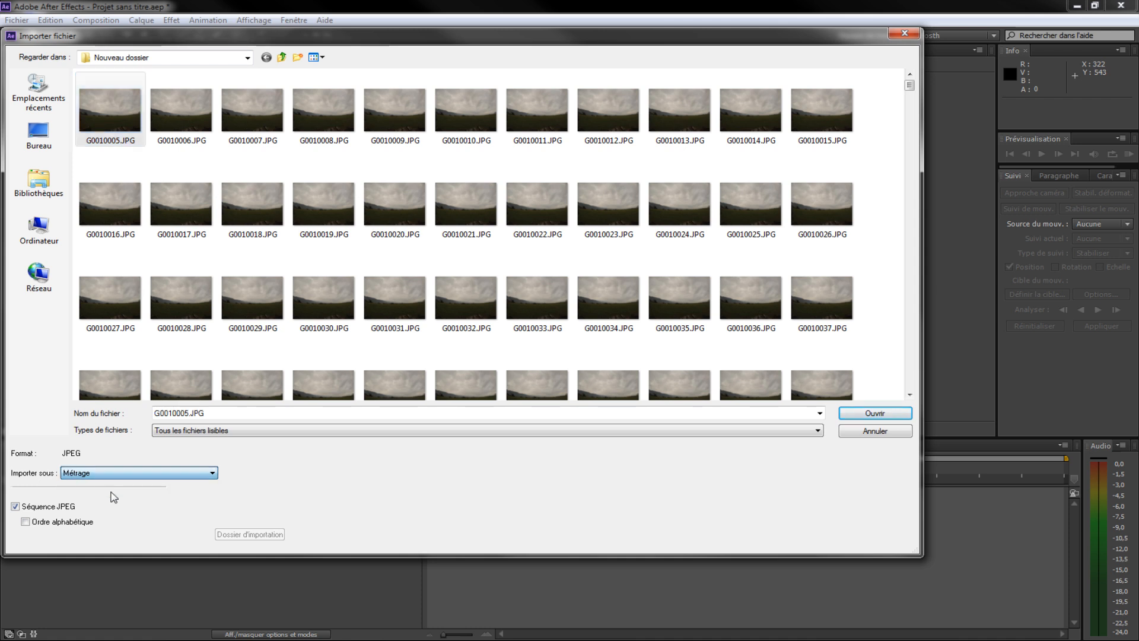
pyautogui.click(25, 522)
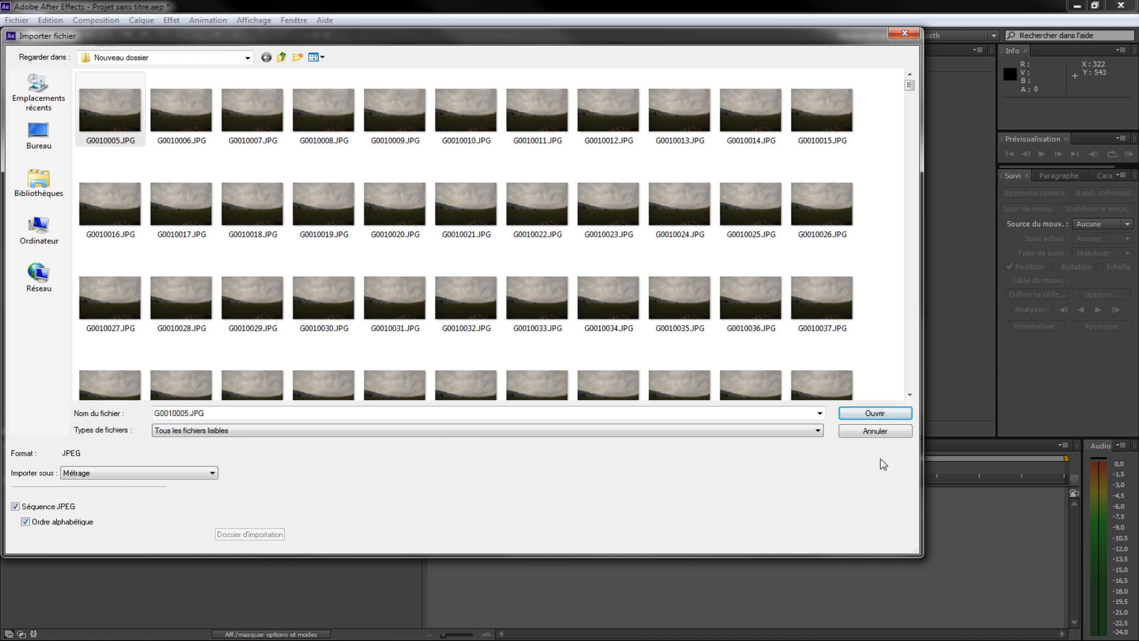
pyautogui.click(875, 413)
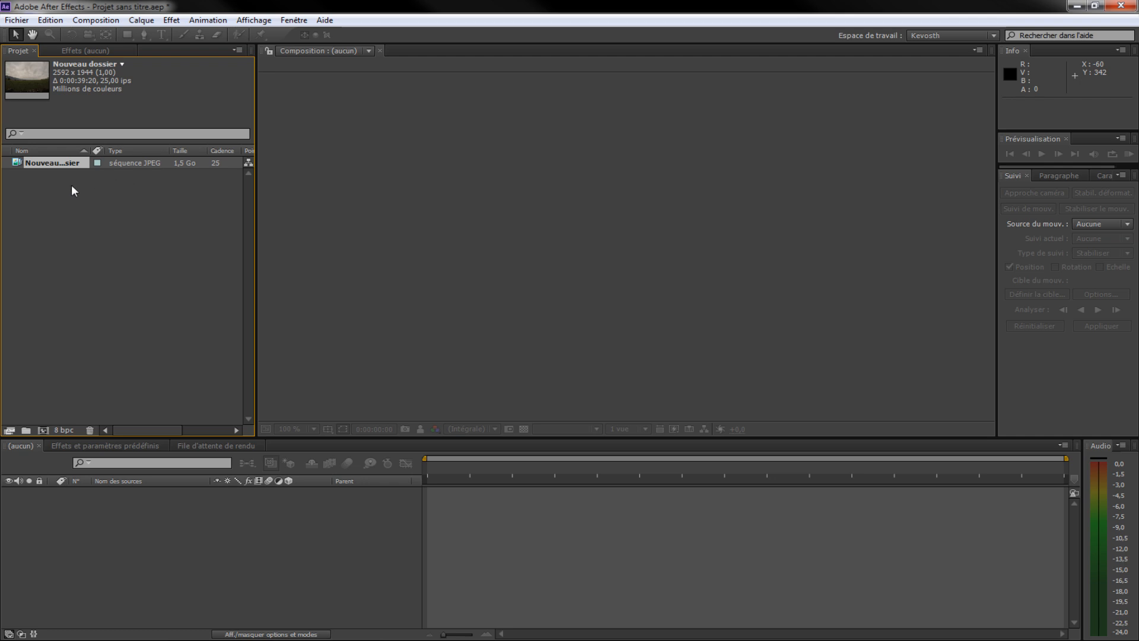
# - Create a new composition from the HDTV 1080 25 preset with the frame rate set to 30 images per second
pyautogui.click(43, 430)
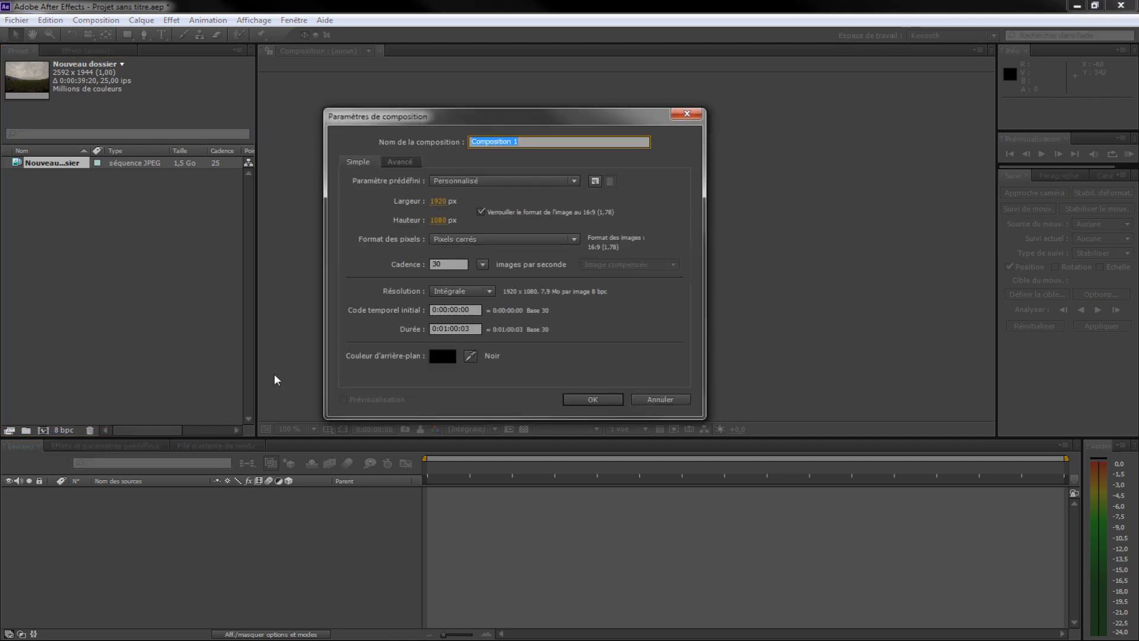
pyautogui.click(517, 180)
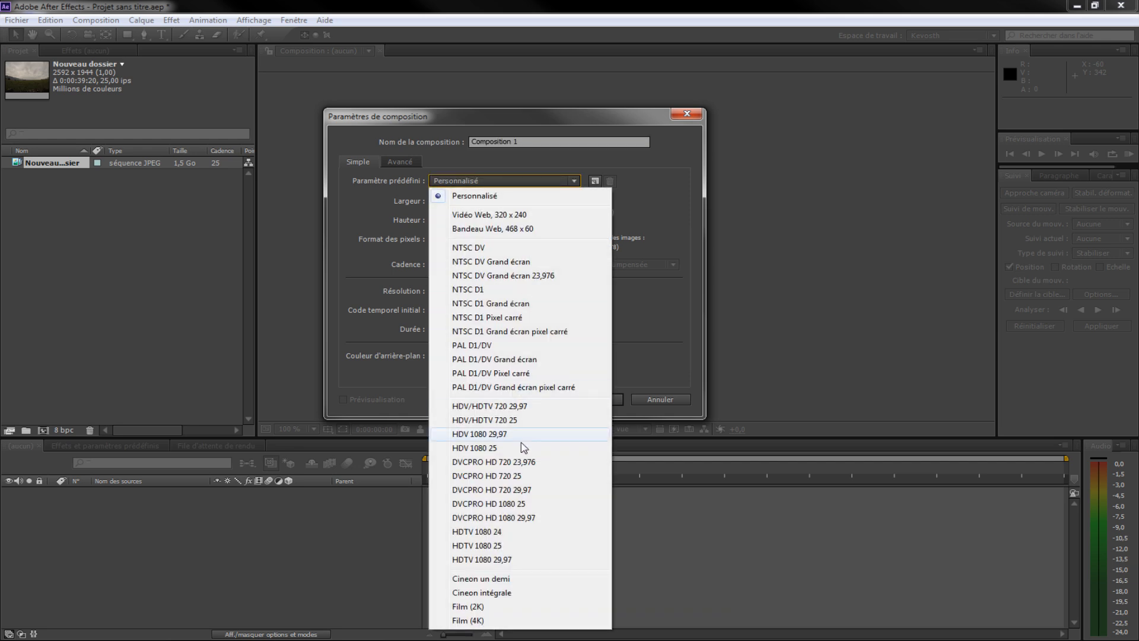
pyautogui.click(522, 545)
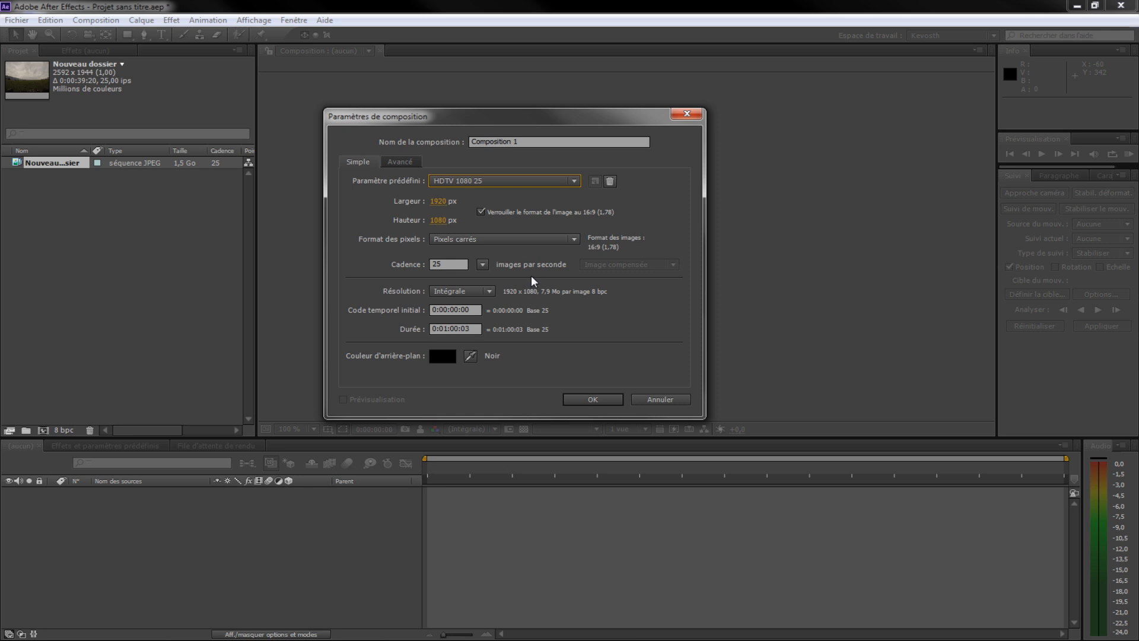
pyautogui.click(481, 265)
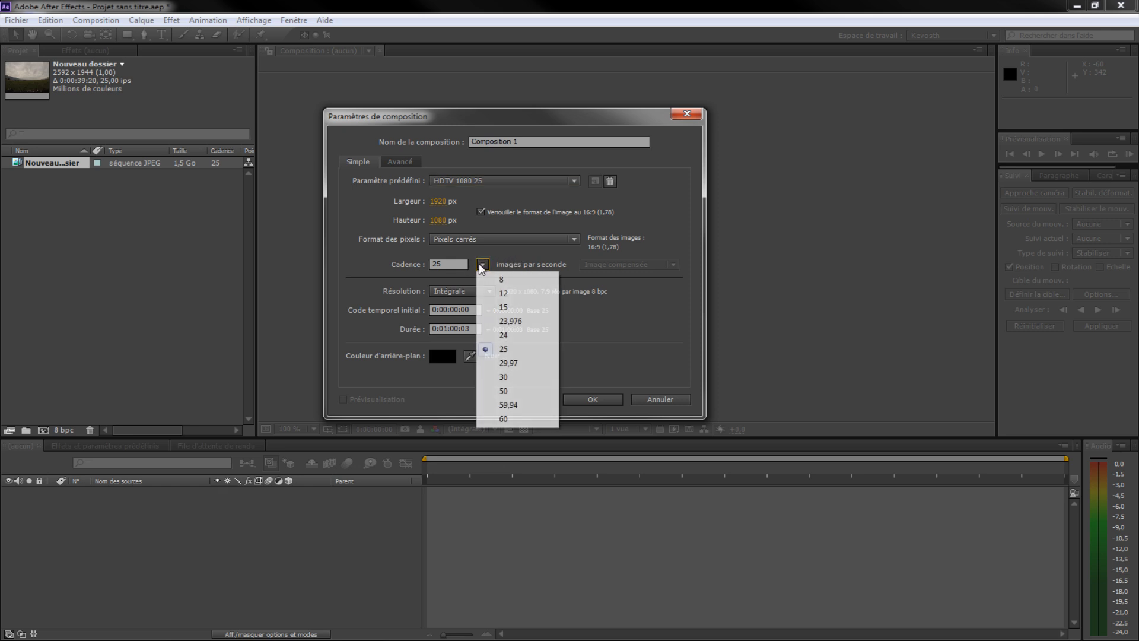
pyautogui.click(541, 378)
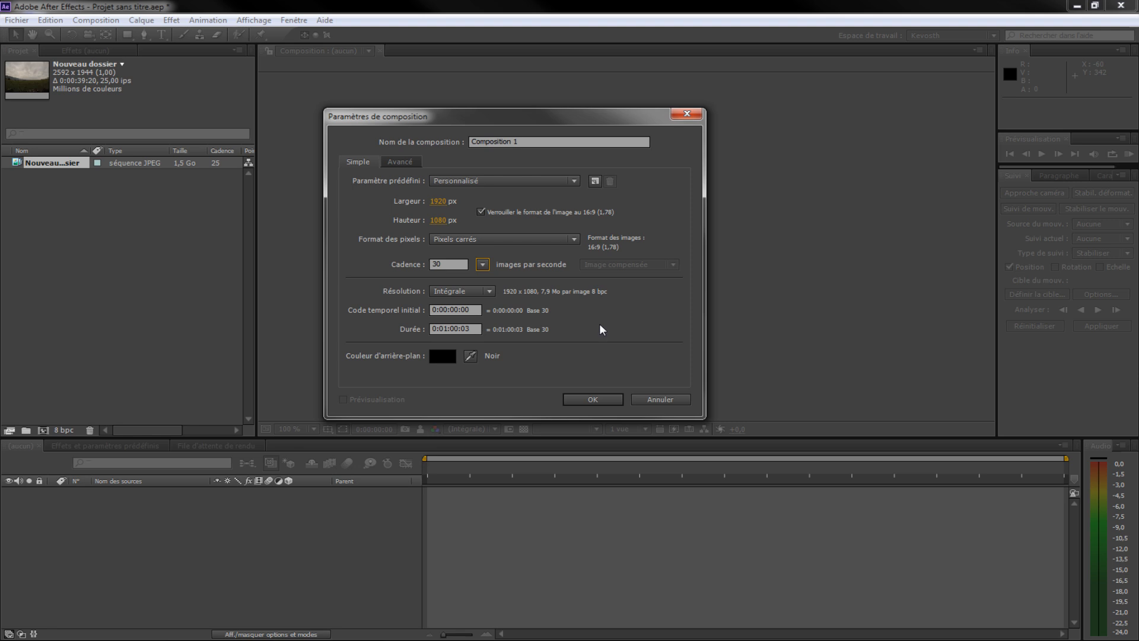
pyautogui.click(607, 400)
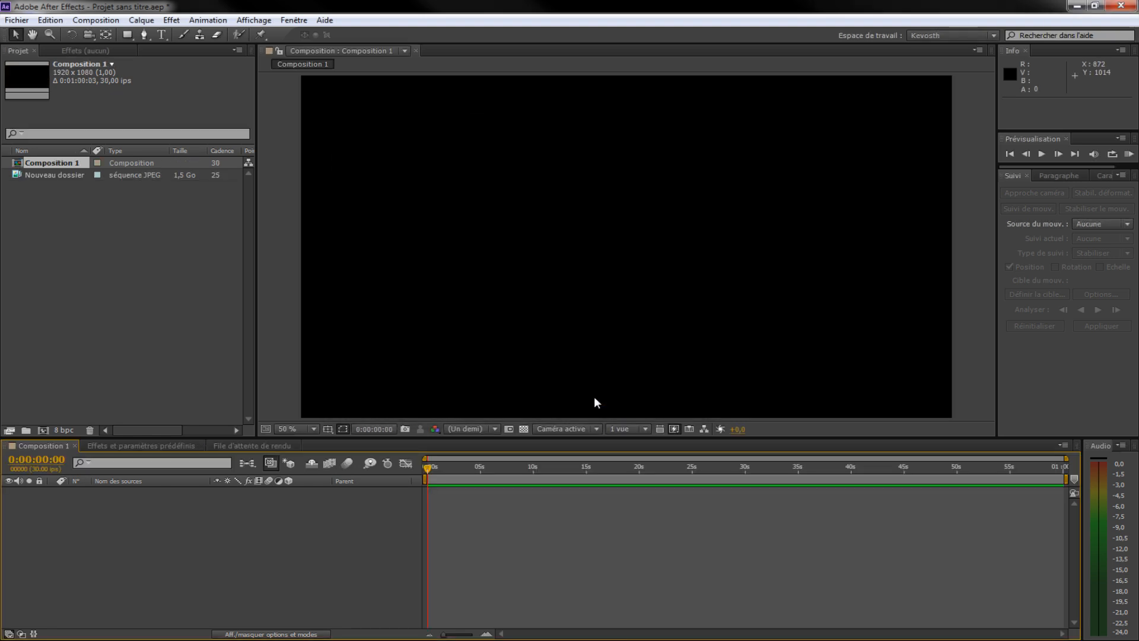
# - Add the Nouveau dossier sequence to the composition's timeline and move the playhead to 0:00:00:06
pyautogui.click(154, 259)
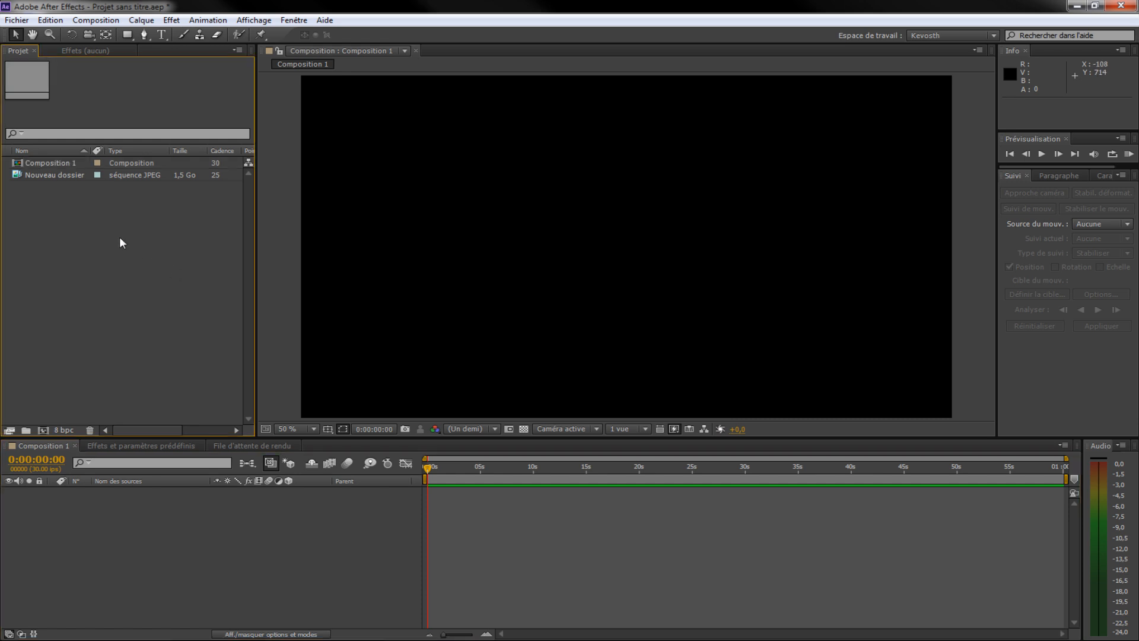
pyautogui.click(63, 175)
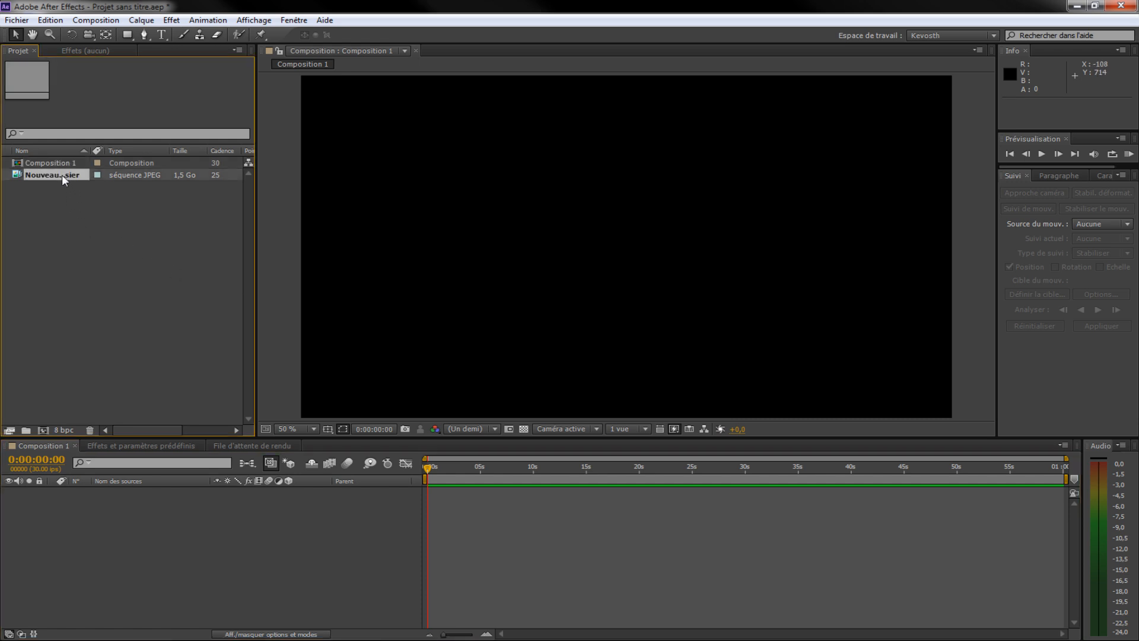
pyautogui.moveTo(62, 175); pyautogui.dragTo(222, 511)
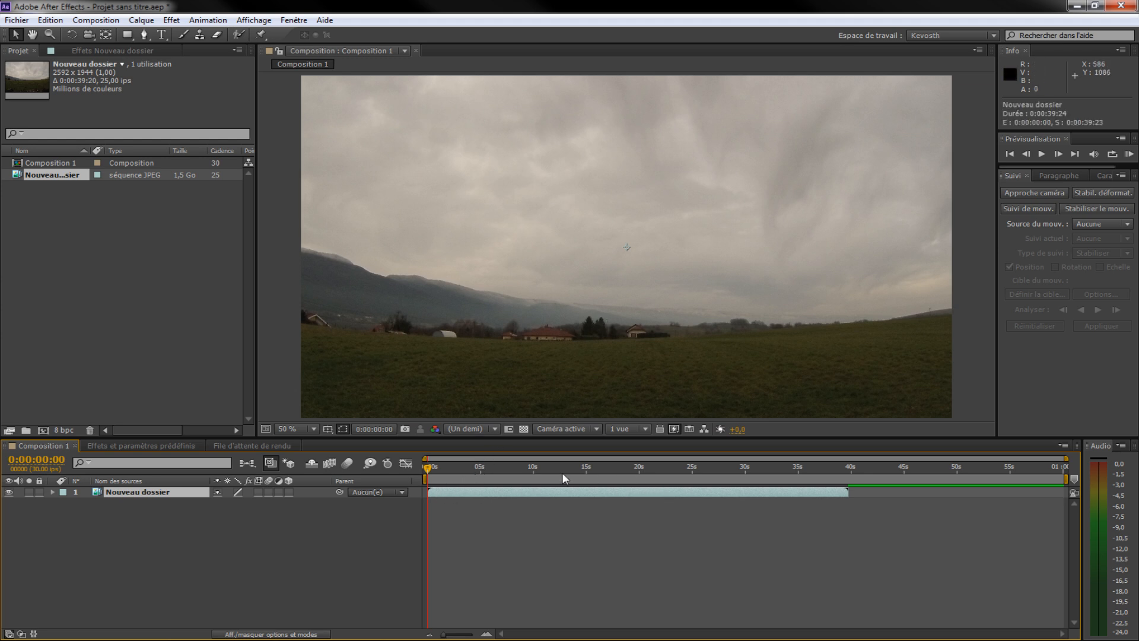
pyautogui.moveTo(455, 468); pyautogui.dragTo(429, 471)
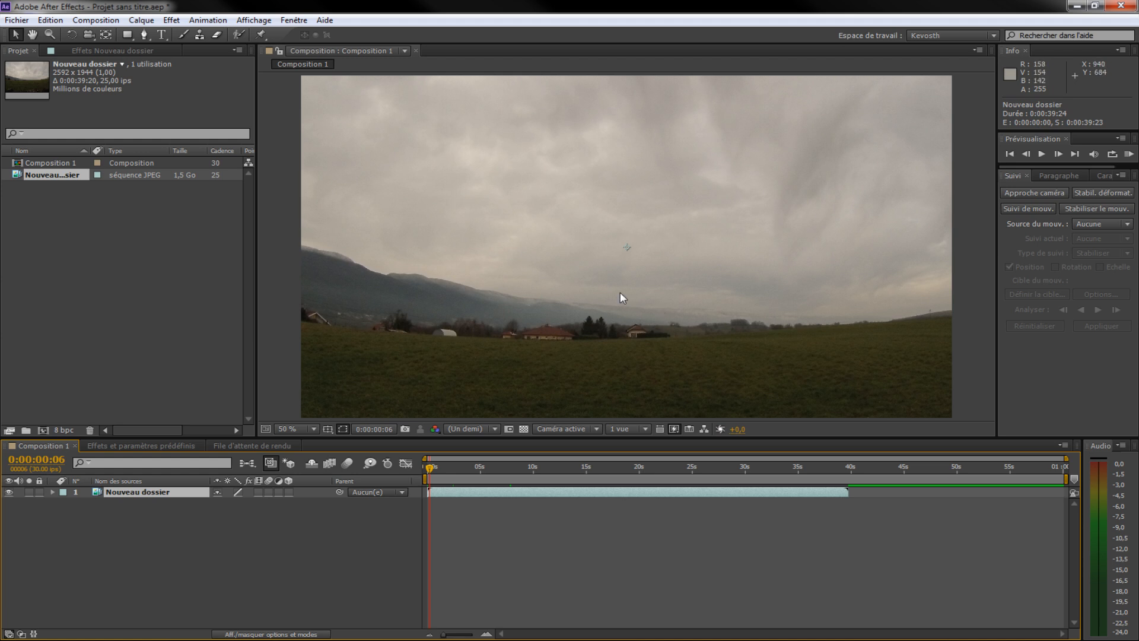
# - Scale the Nouveau dossier layer uniformly to 74.3% to match the composition's width
pyautogui.press(',')
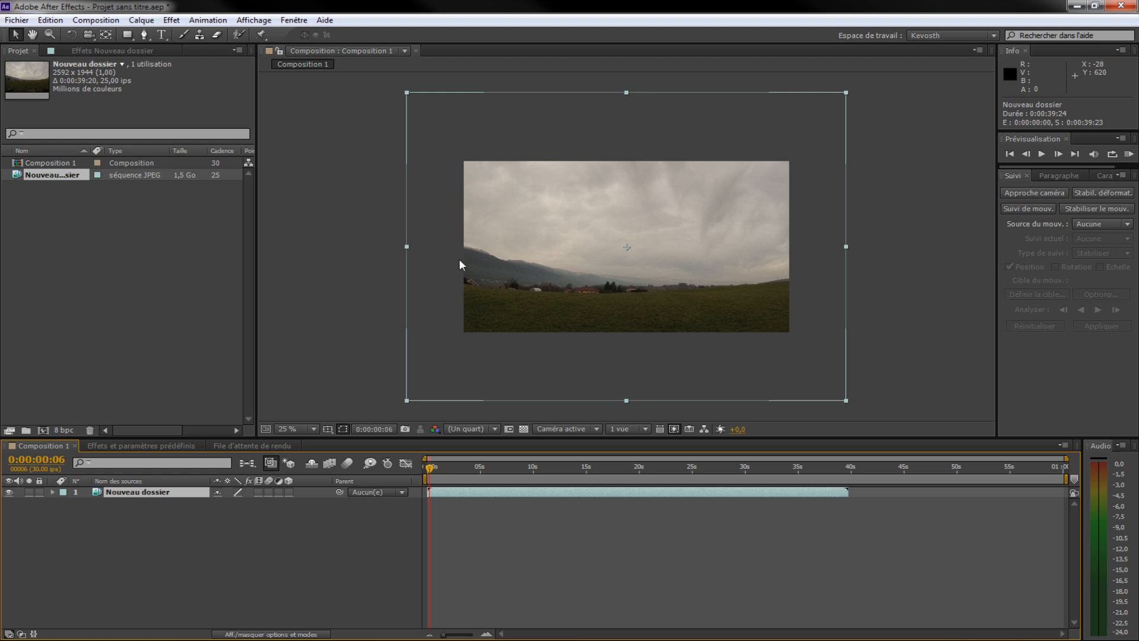
pyautogui.click(52, 492)
pyautogui.click(64, 502)
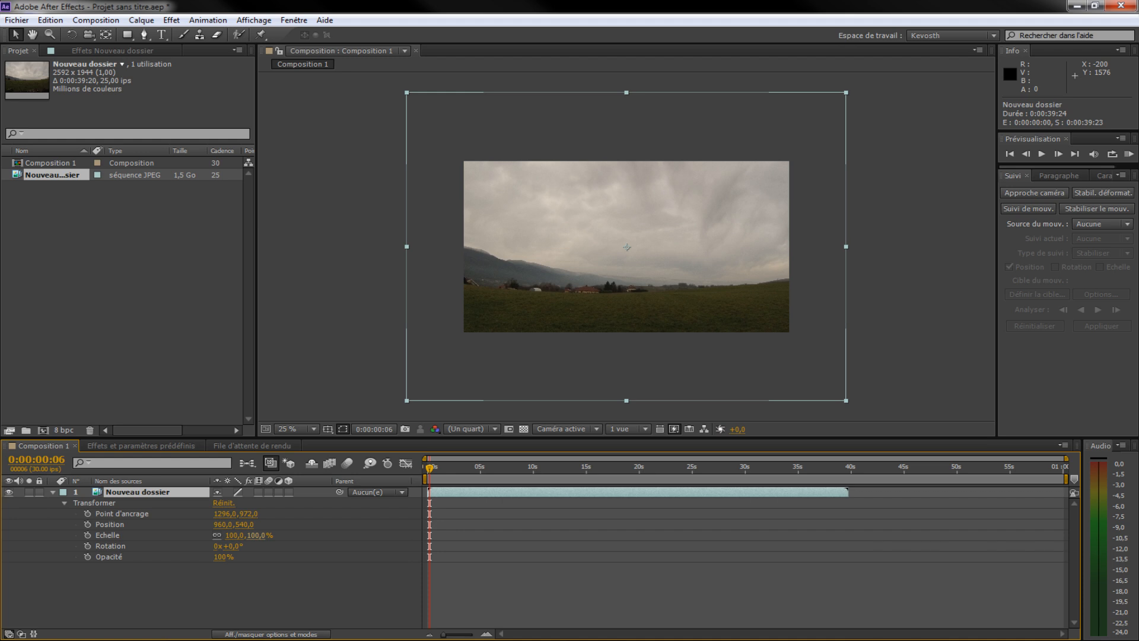
pyautogui.moveTo(233, 535); pyautogui.dragTo(218, 536)
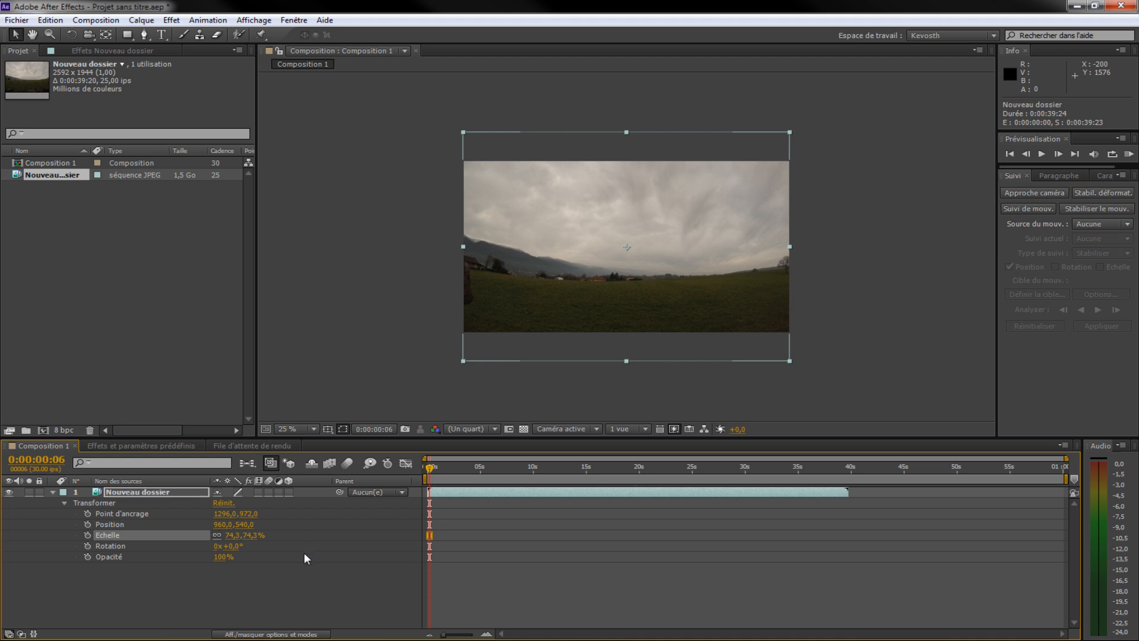
pyautogui.click(320, 574)
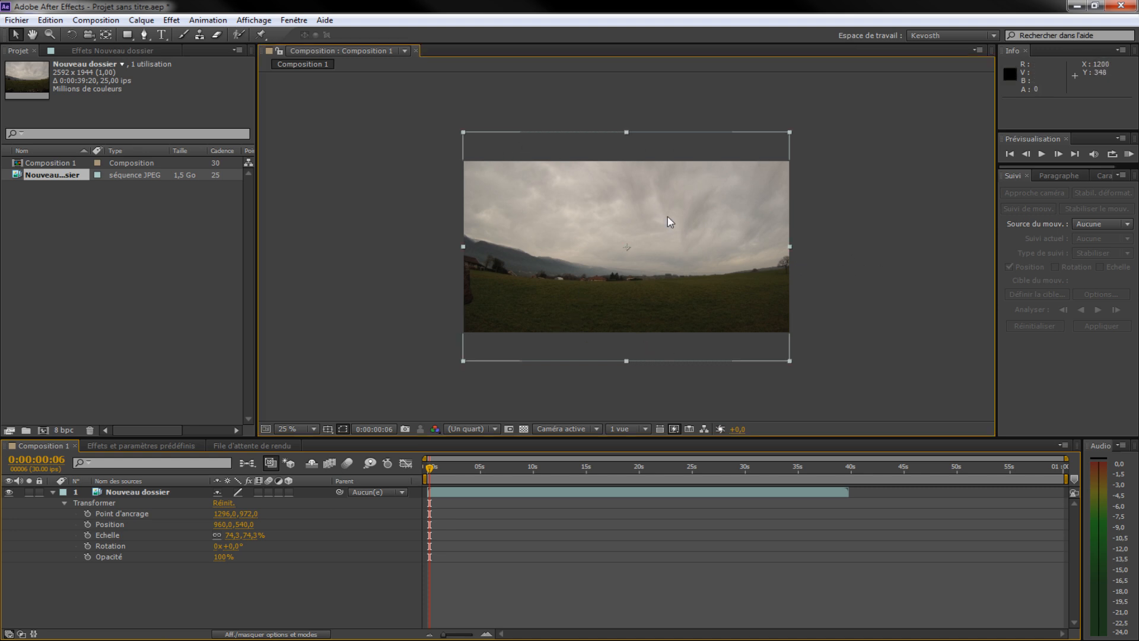
# - Try squashing the layer vertically toward the frame's height without changing its width, and undo the scaling
pyautogui.click(633, 143)
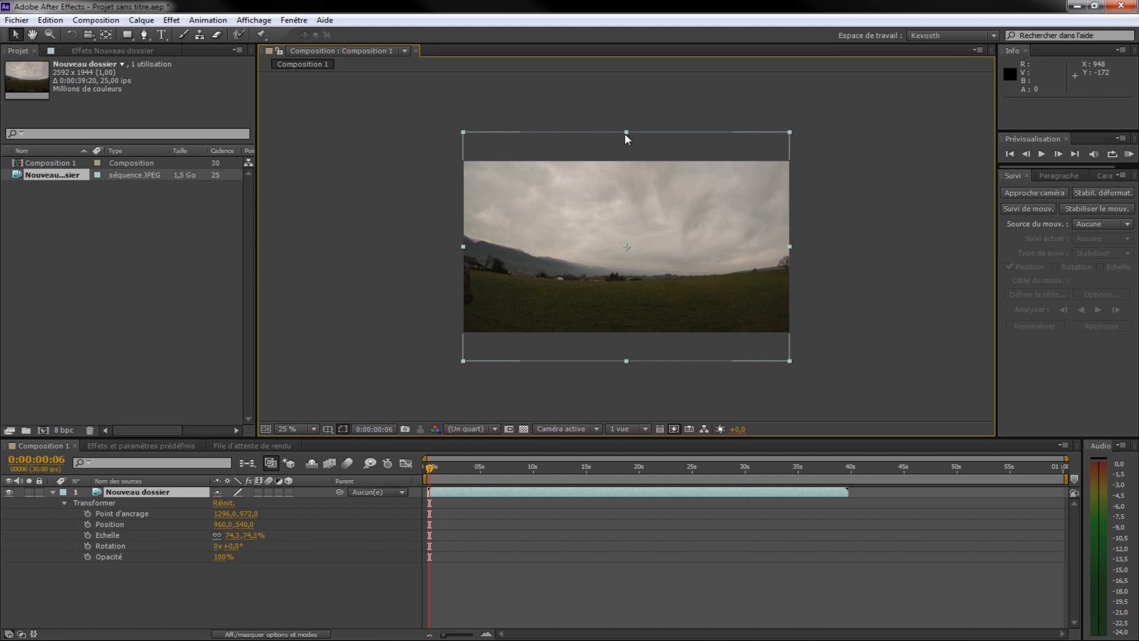
pyautogui.moveTo(626, 133); pyautogui.dragTo(626, 165)
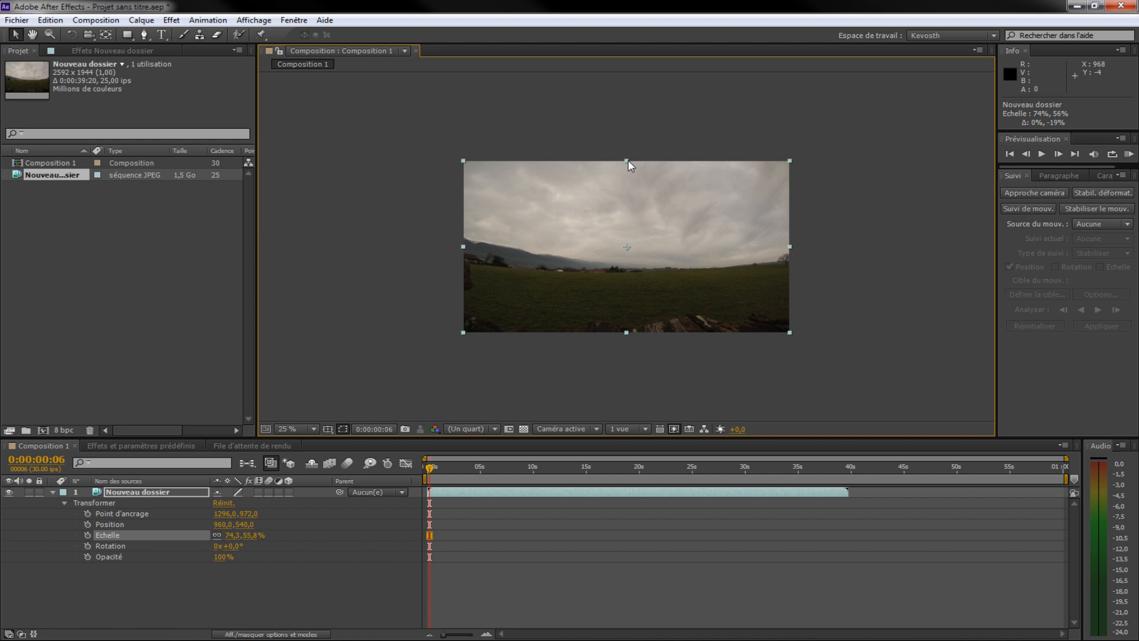
pyautogui.moveTo(629, 161); pyautogui.dragTo(630, 161)
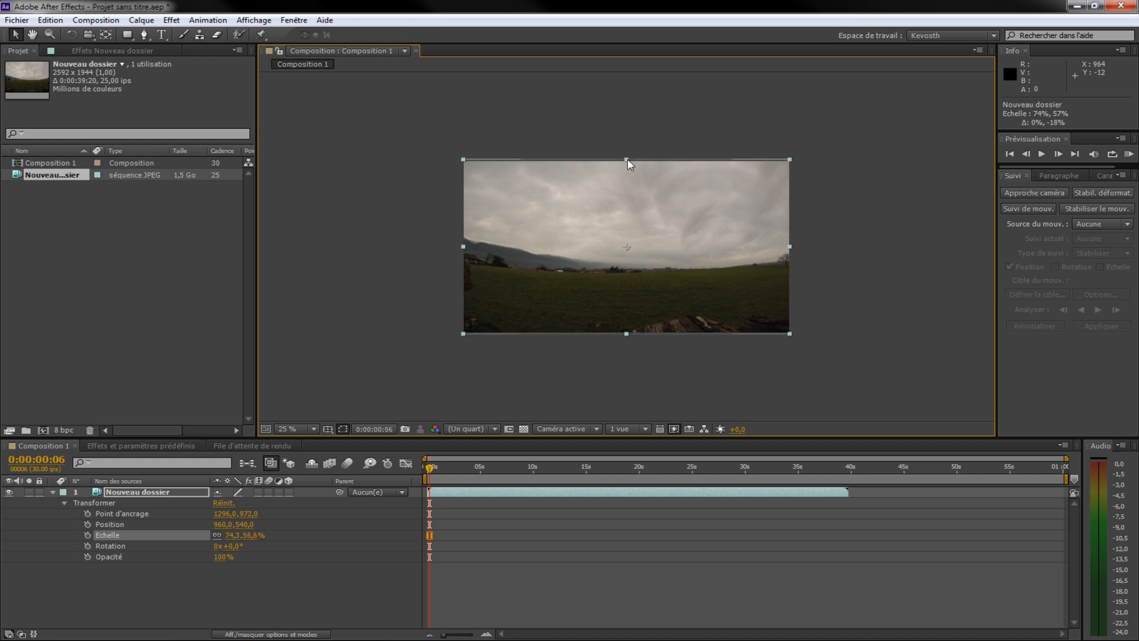
pyautogui.moveTo(628, 158); pyautogui.dragTo(625, 137)
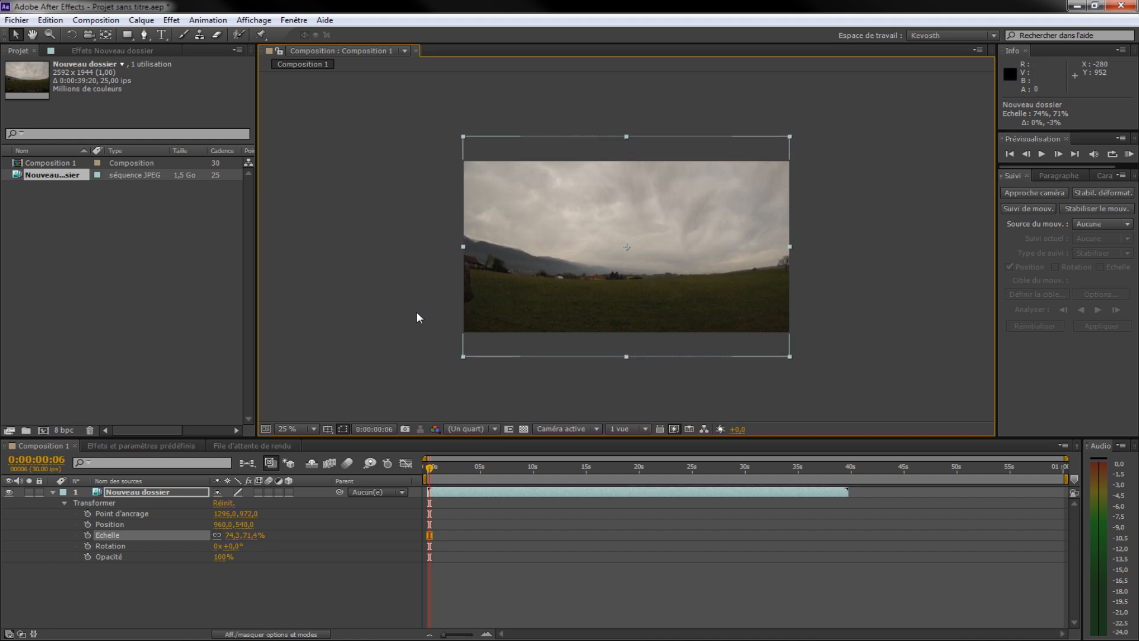
pyautogui.hotkey('ctrl', 'z')
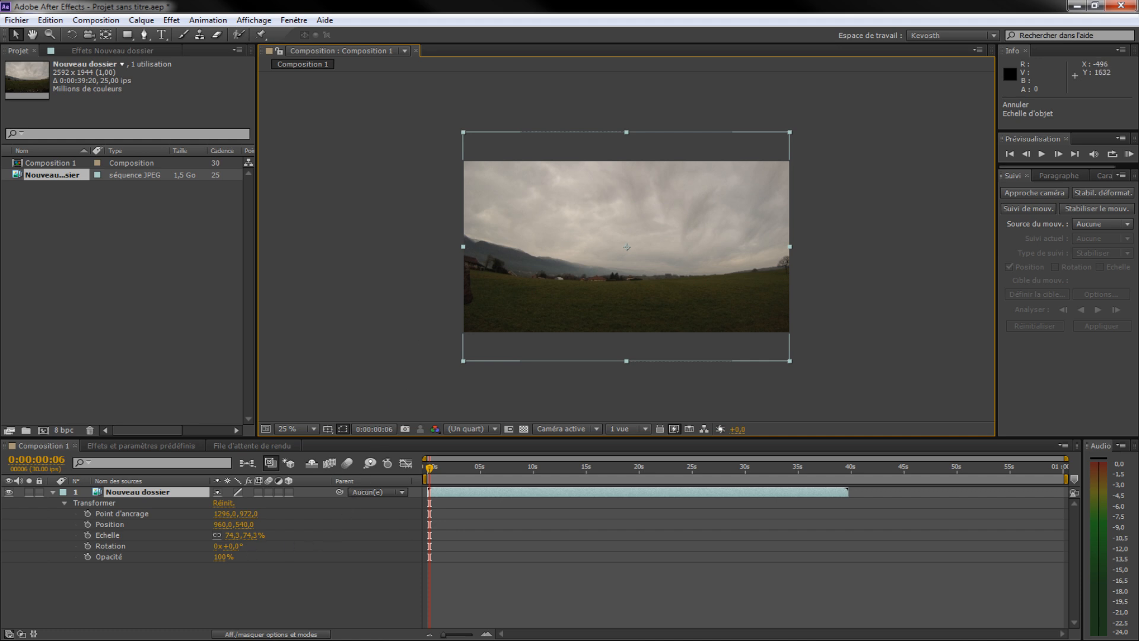
# - Shift the layer vertically within the frame to position 960, 441 to show more of the field, and deselect it
pyautogui.press('Down')
pyautogui.press('Down')
pyautogui.press('Down')
pyautogui.press('Down')
pyautogui.press('Down')
pyautogui.press('Down')
pyautogui.press('Down')
pyautogui.press('Down')
pyautogui.press('Down')
pyautogui.press('Down')
pyautogui.press('Down')
pyautogui.press('Down')
pyautogui.press('Down')
pyautogui.press('Down')
pyautogui.press('Down')
pyautogui.press('Down')
pyautogui.press('Down')
pyautogui.press('Down')
pyautogui.press('Down')
pyautogui.press('Down')
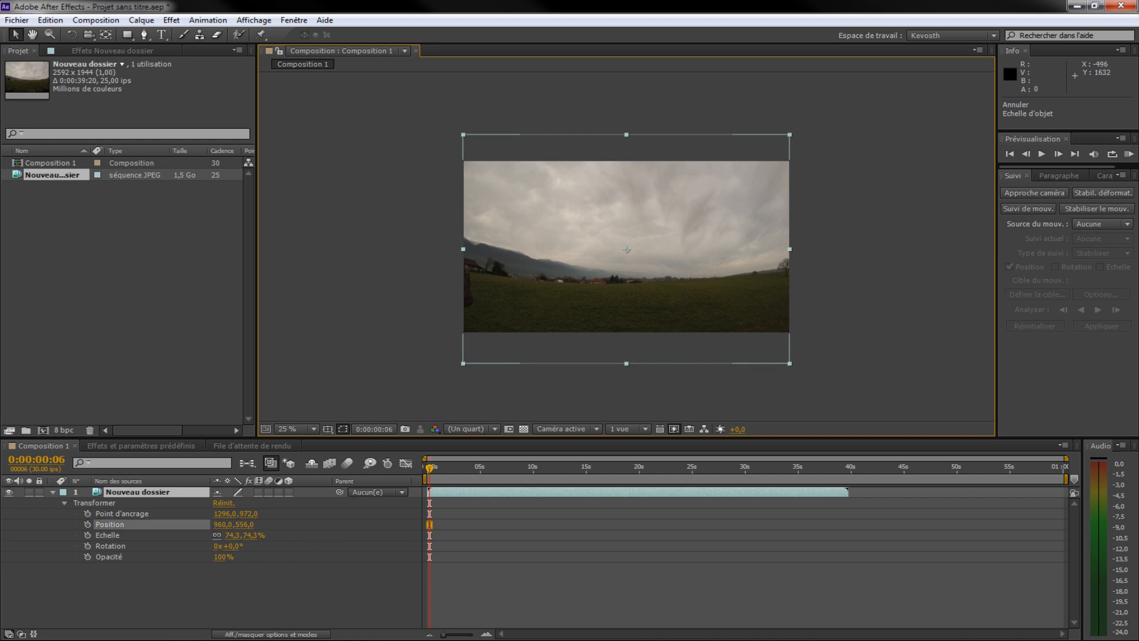
pyautogui.press('Up')
pyautogui.press('Up')
pyautogui.hotkey('shift', 'Up')
pyautogui.hotkey('shift', 'Up')
pyautogui.hotkey('shift', 'Up')
pyautogui.hotkey('shift', 'Up')
pyautogui.hotkey('shift', 'Up')
pyautogui.hotkey('shift', 'Up')
pyautogui.hotkey('shift', 'Up')
pyautogui.hotkey('shift', 'Up')
pyautogui.hotkey('shift', 'Up')
pyautogui.hotkey('shift', 'Up')
pyautogui.hotkey('shift', 'Up')
pyautogui.hotkey('shift', 'Up')
pyautogui.hotkey('shift', 'Up')
pyautogui.hotkey('shift', 'Up')
pyautogui.hotkey('shift', 'Up')
pyautogui.hotkey('shift', 'Up')
pyautogui.hotkey('shift', 'Up')
pyautogui.hotkey('shift', 'Up')
pyautogui.hotkey('shift', 'Up')
pyautogui.hotkey('shift', 'Up')
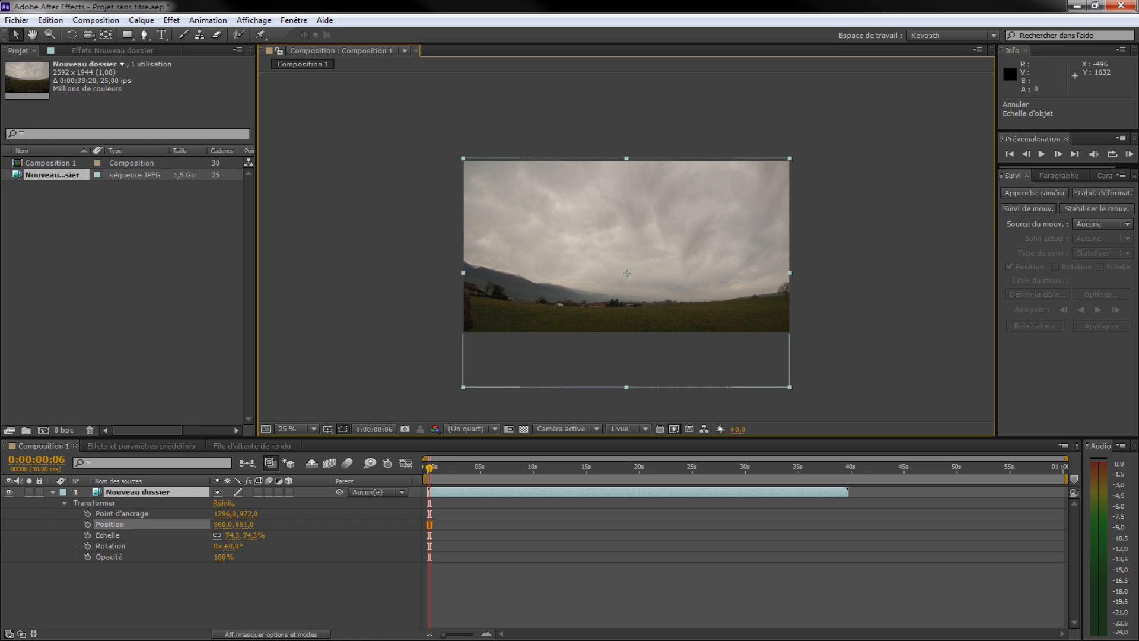
pyautogui.moveTo(119, 525); pyautogui.dragTo(176, 524)
pyautogui.click(358, 600)
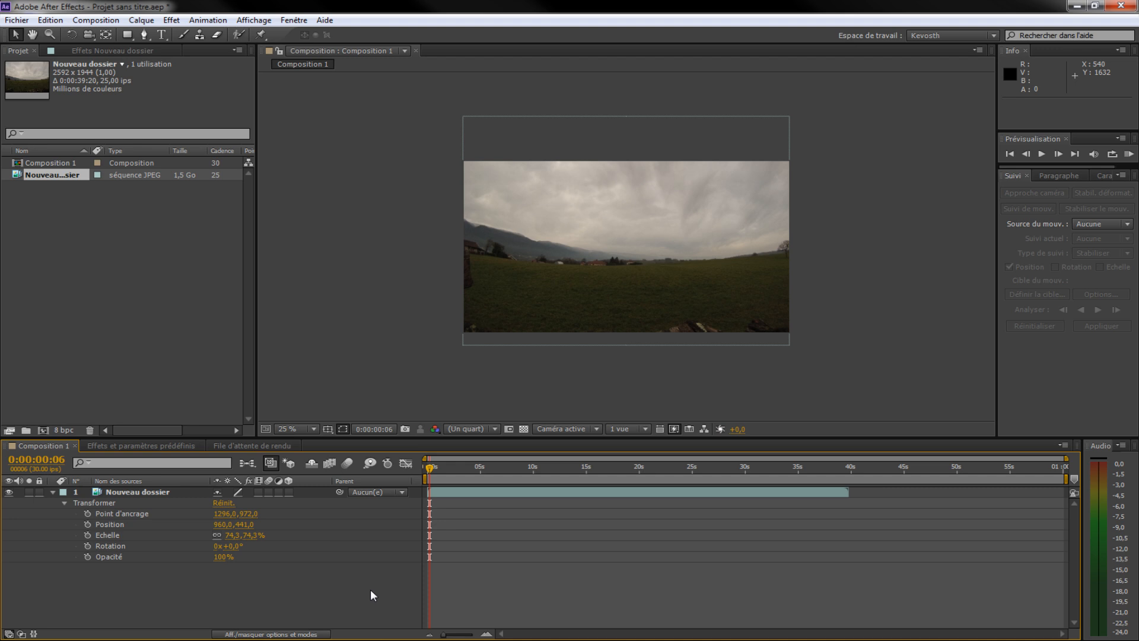
# - Render part of the composition as a RAM preview, play back the time-lapse and stop playback
pyautogui.press('.')
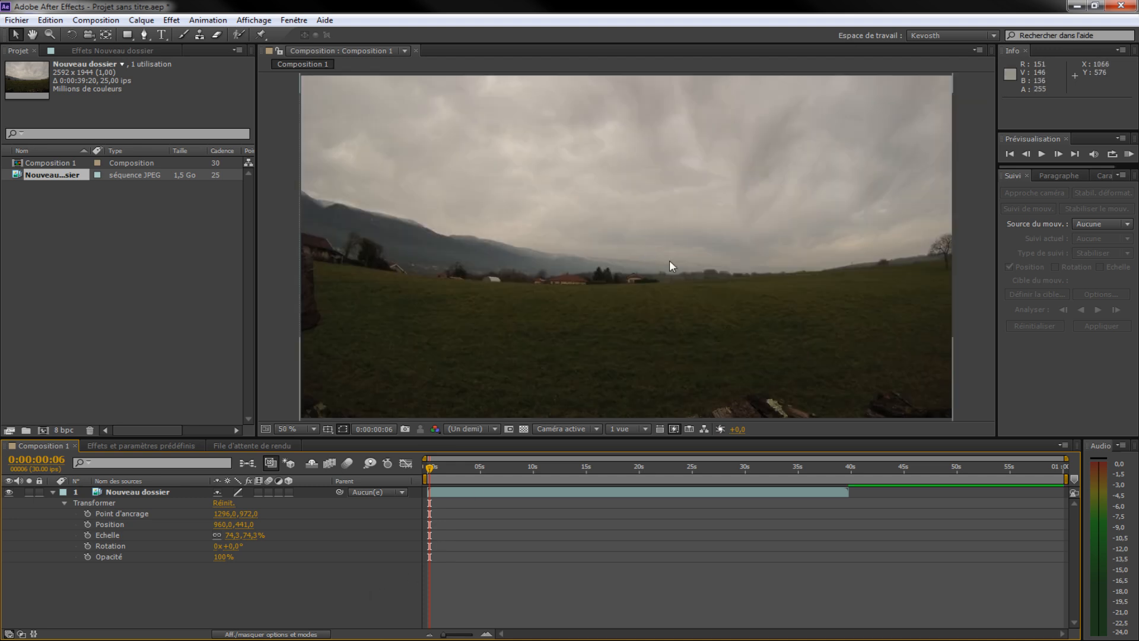
pyautogui.click(1127, 155)
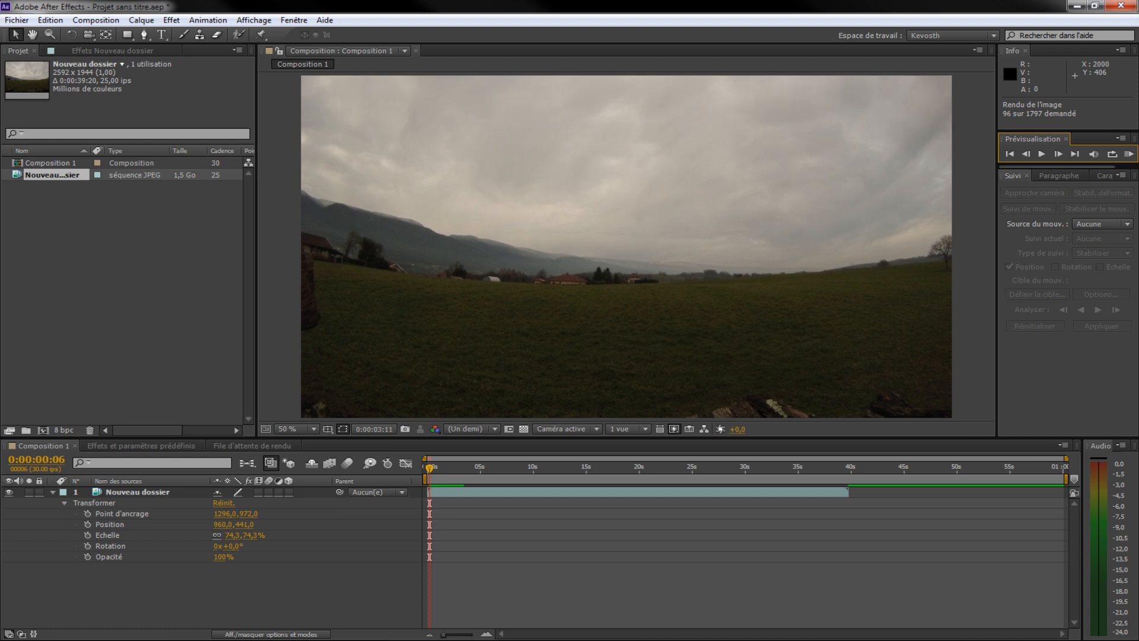
pyautogui.press('space')
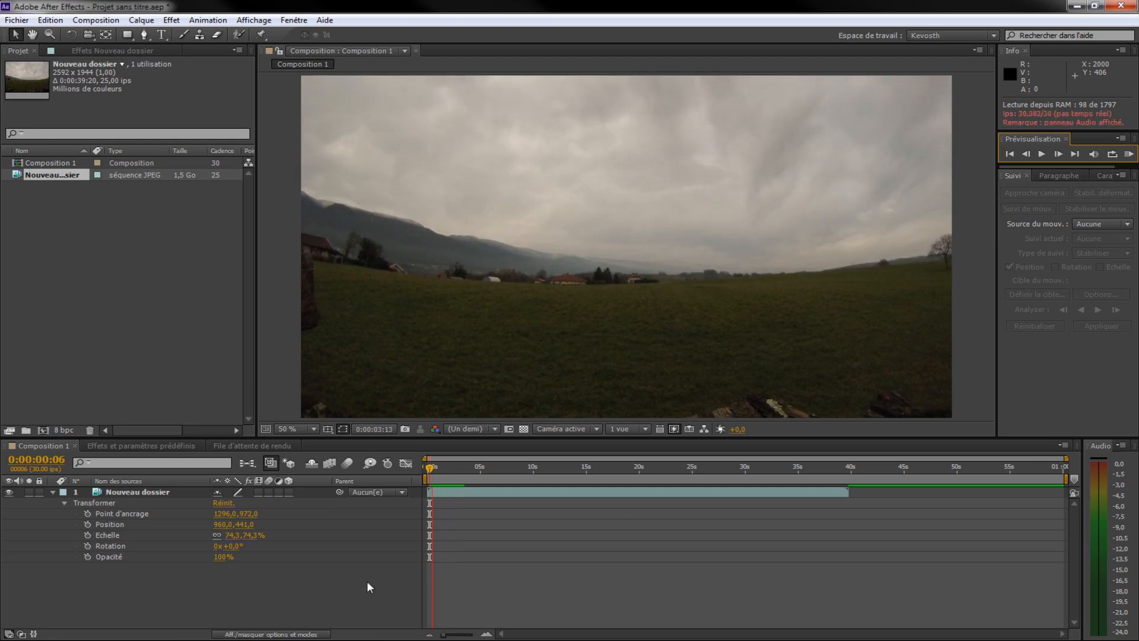
pyautogui.press('space')
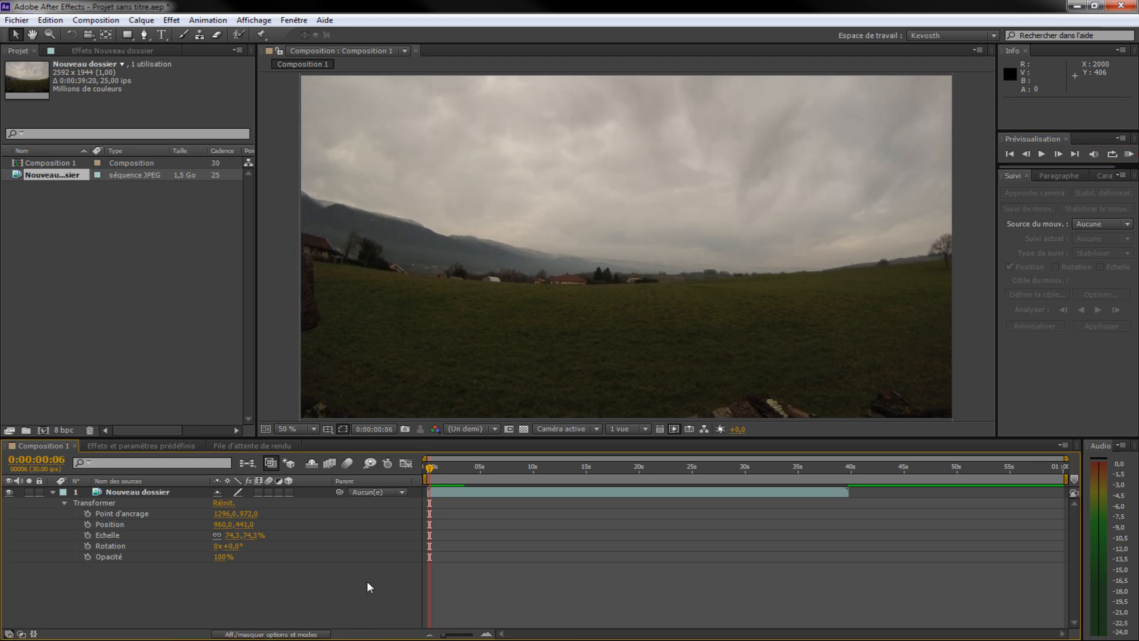